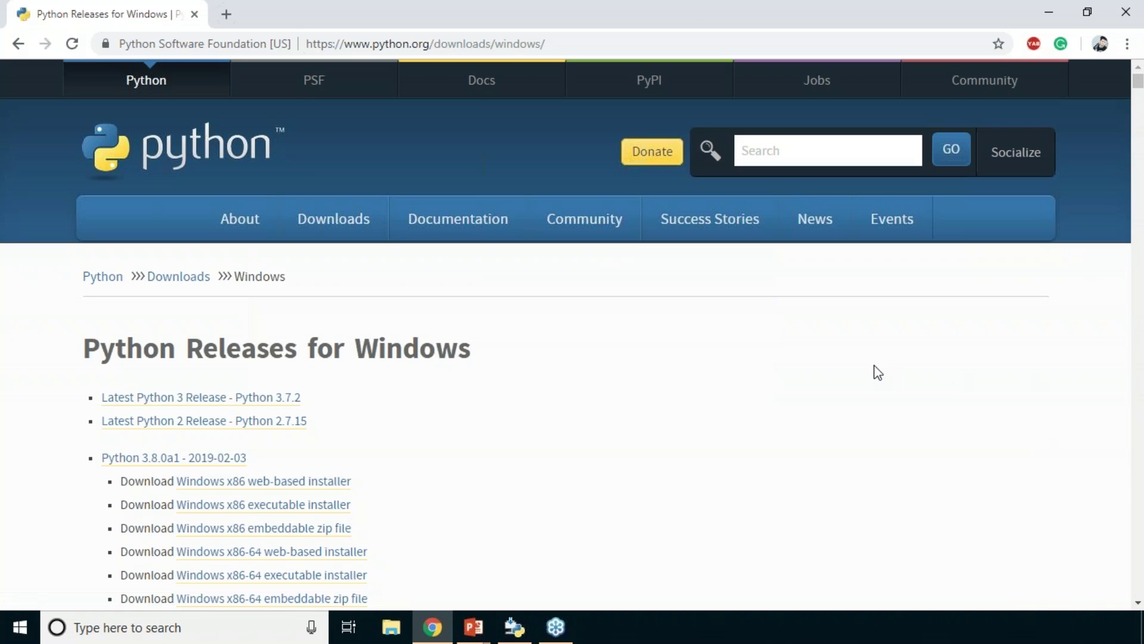
Open the 'Latest Python 3 Release - Python 3.7.2' page from the downloads list.
scroll(878, 372, "down", 10)
scroll(817, 387, "up", 8)
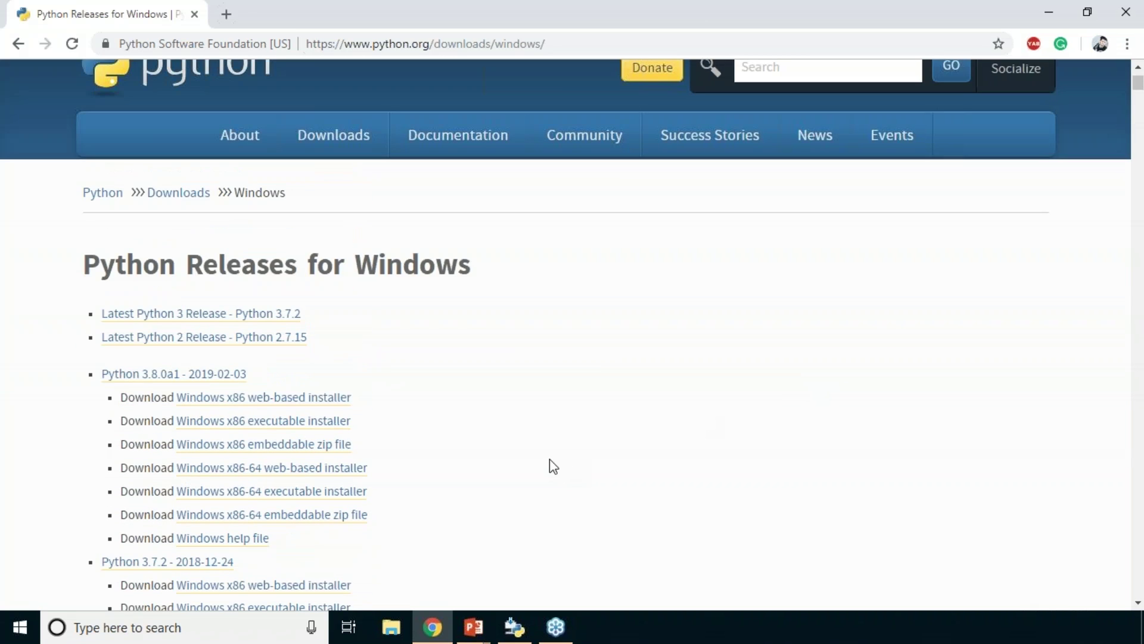
scroll(550, 461, "up", 2)
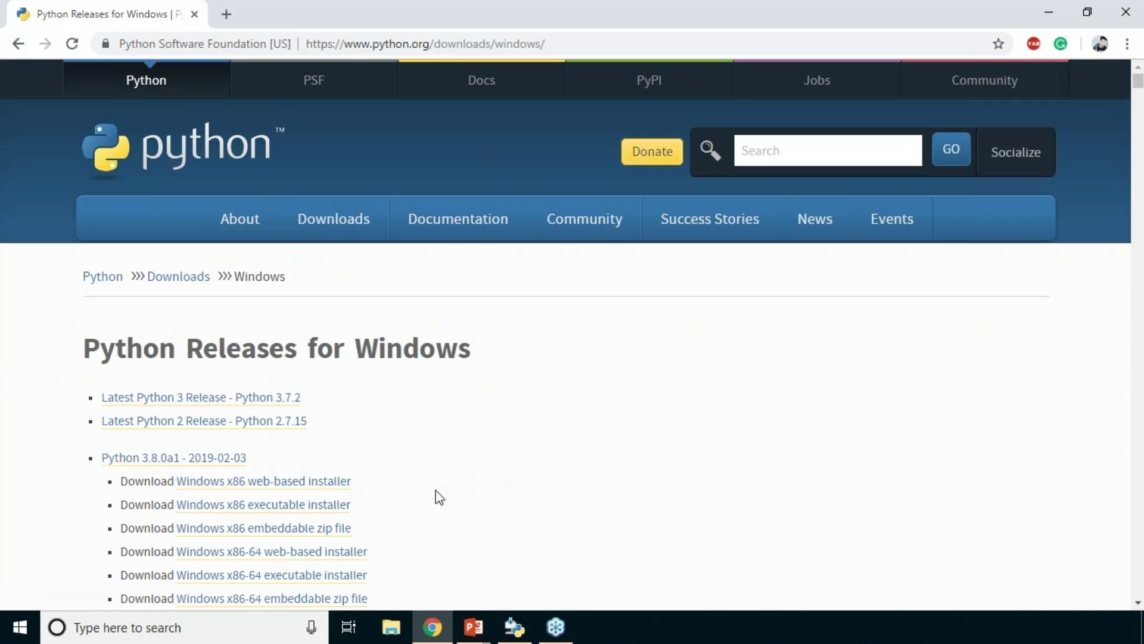
left_click(267, 398)
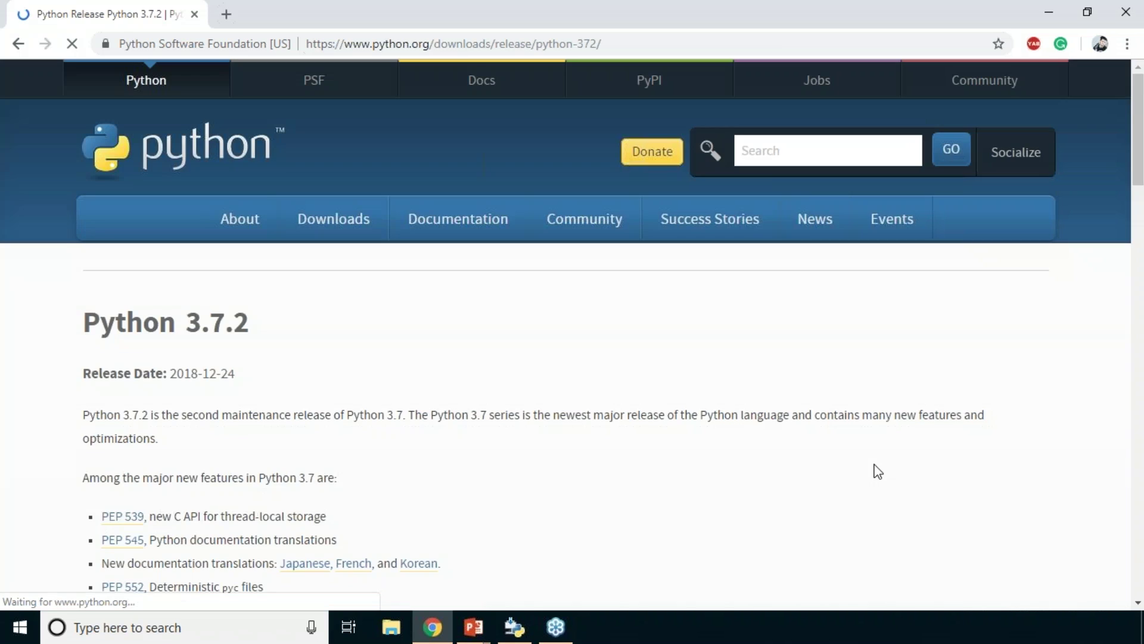
Scroll the Python 3.7.2 release page down to its Files table of installers.
scroll(870, 472, "down", 1)
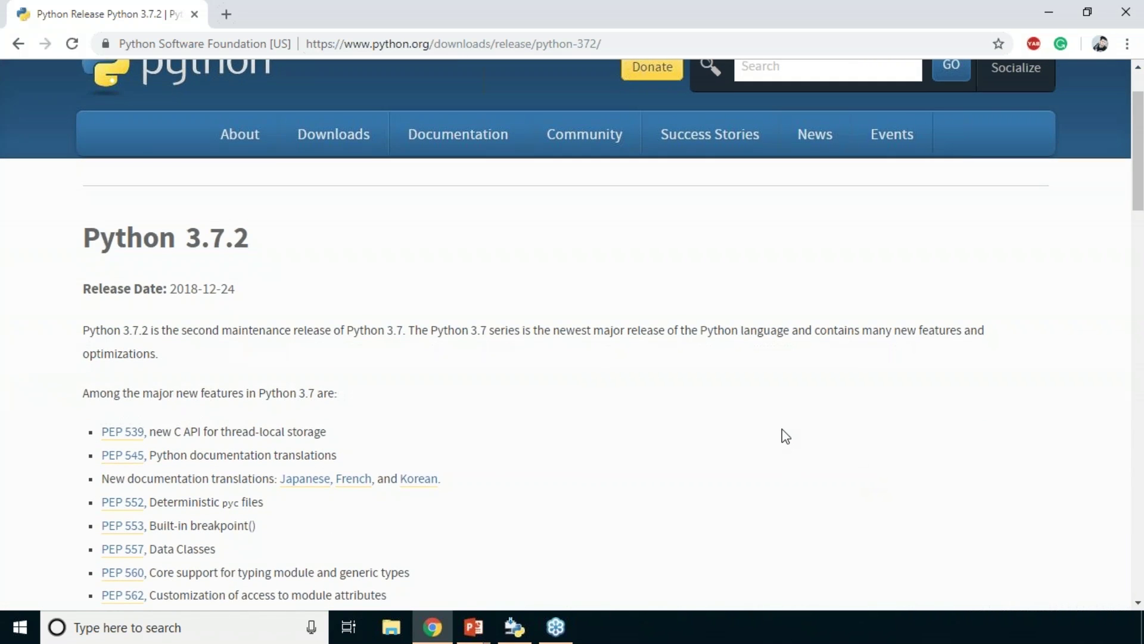
scroll(781, 436, "down", 1)
scroll(749, 435, "down", 4)
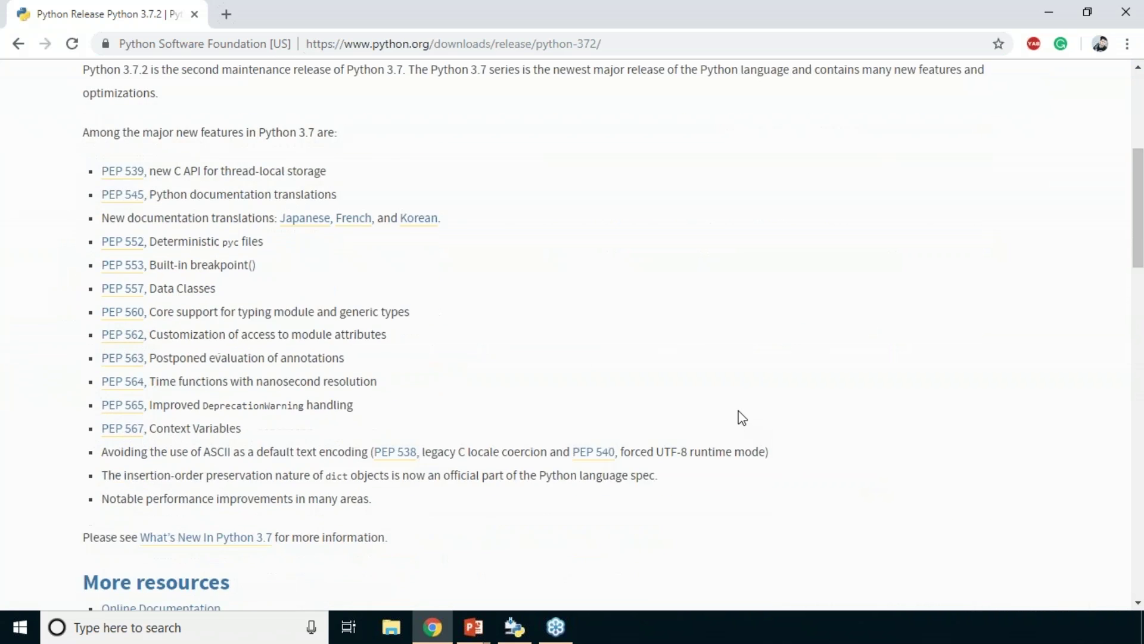
scroll(698, 432, "down", 2)
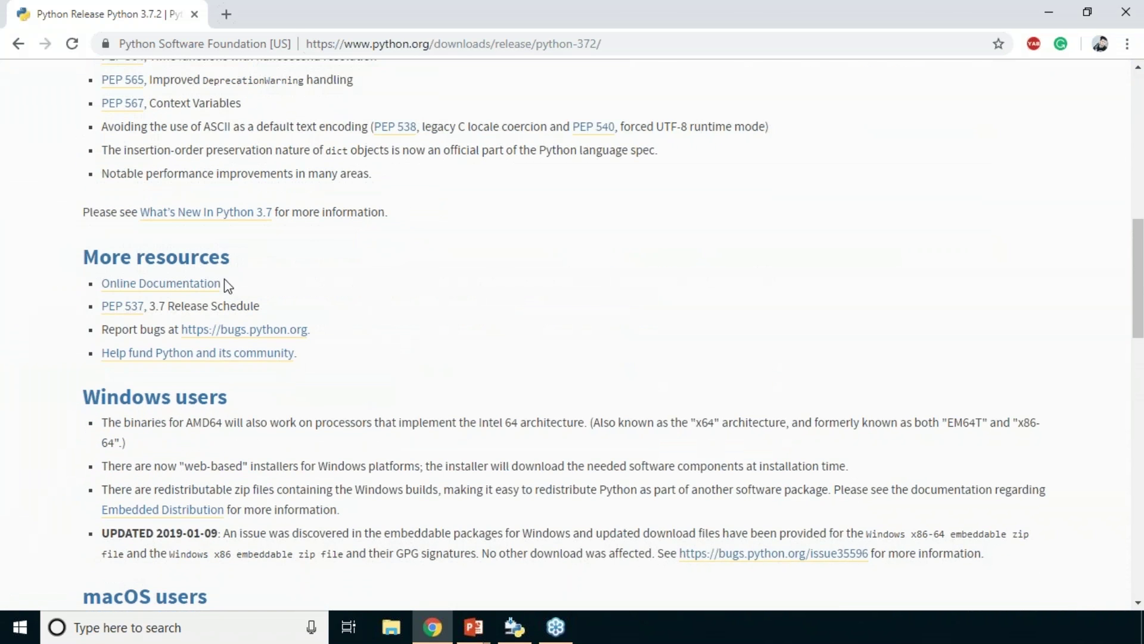
scroll(448, 290, "down", 2)
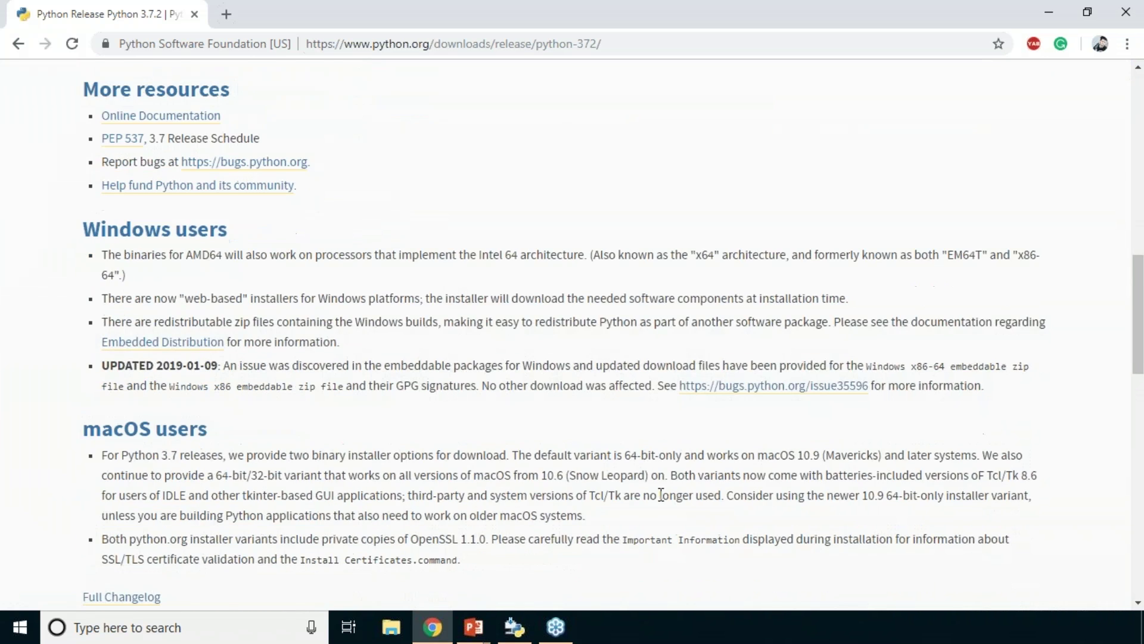
scroll(407, 298, "up", 5)
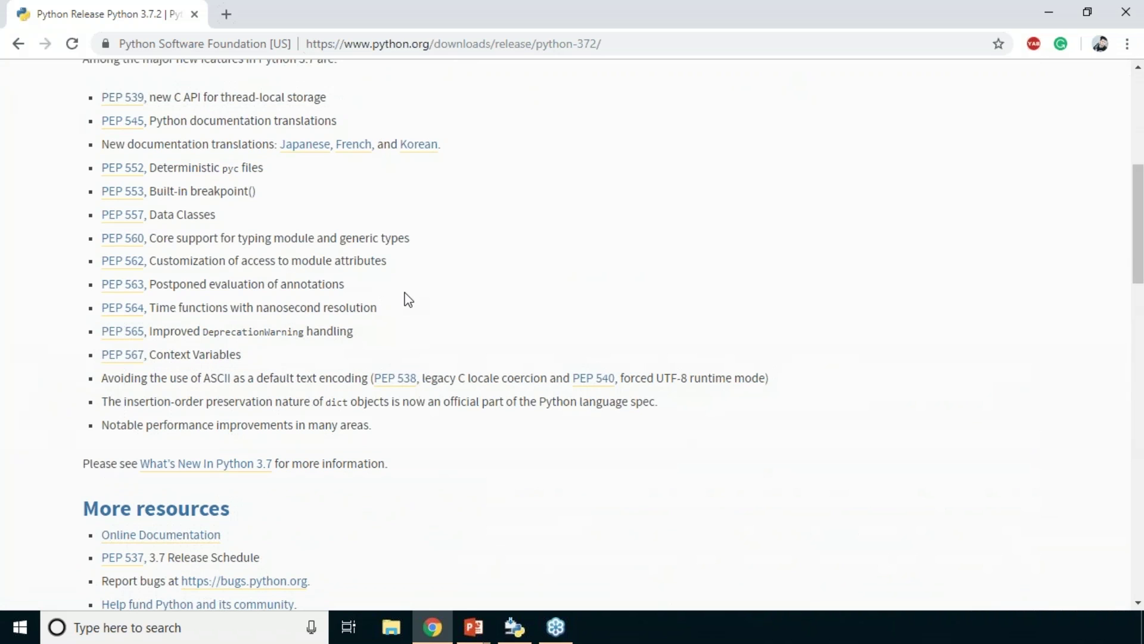
scroll(398, 218, "down", 4)
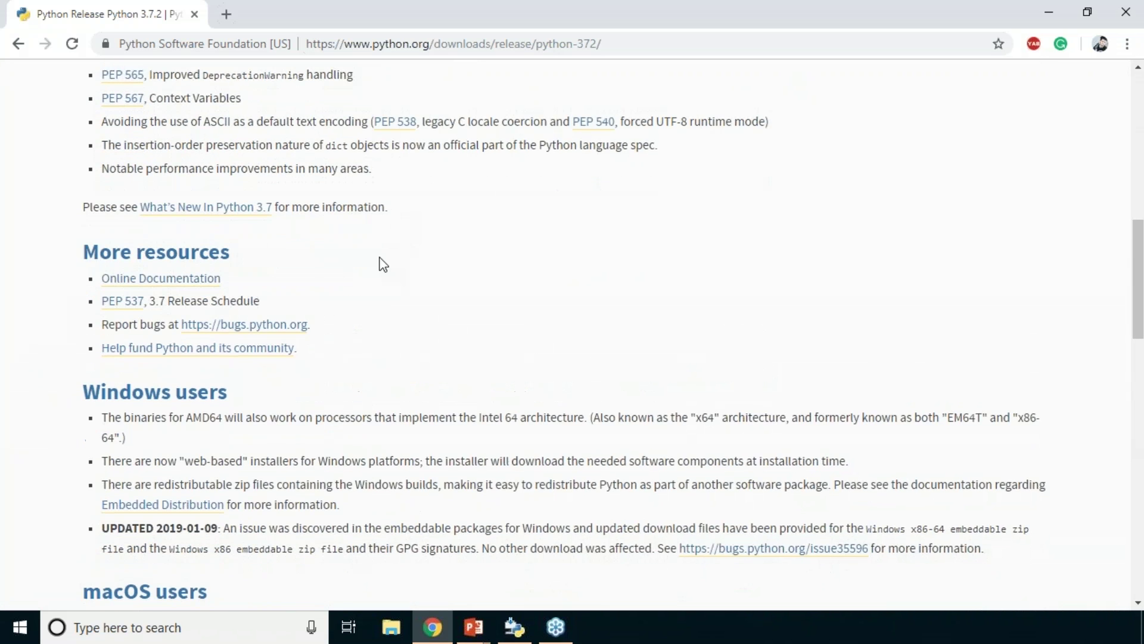
scroll(383, 264, "down", 4)
scroll(369, 280, "down", 5)
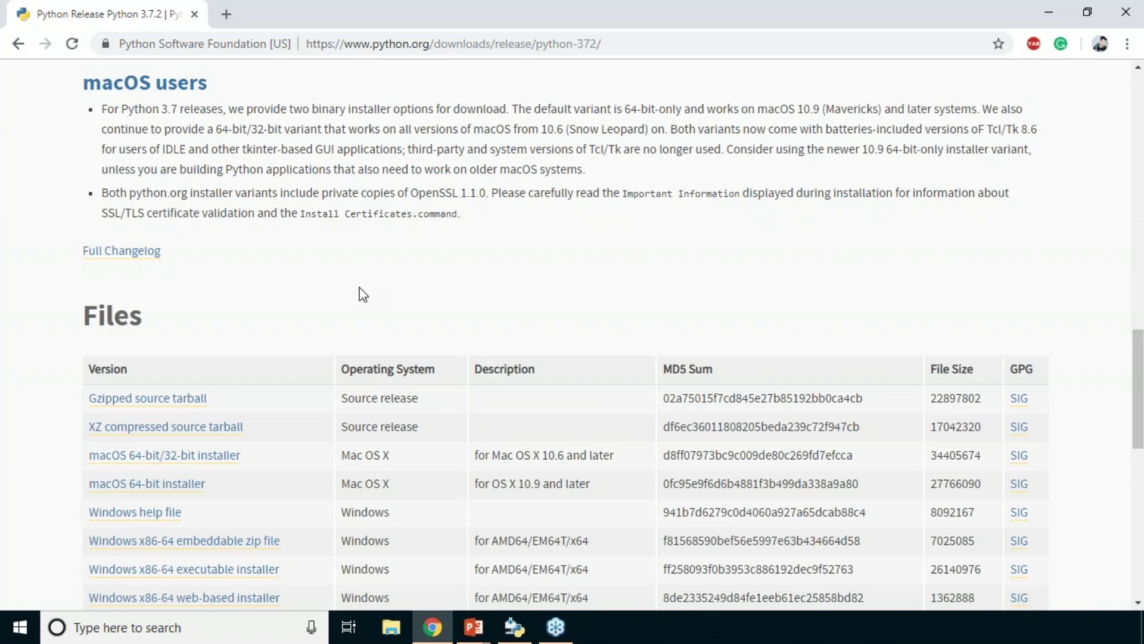
scroll(358, 270, "down", 3)
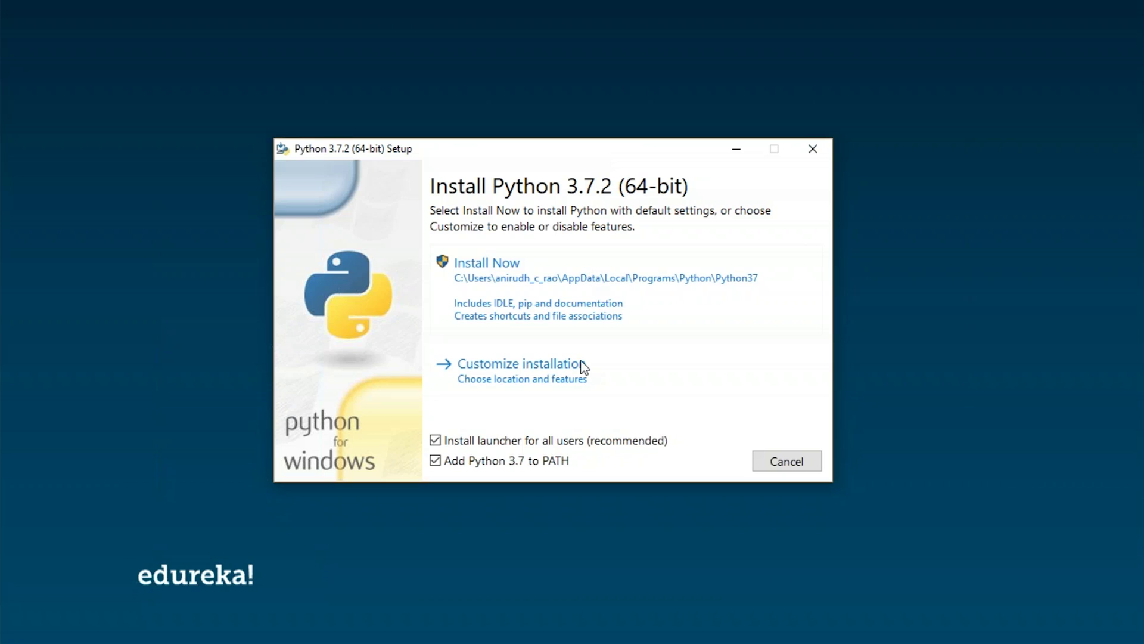
Make sure 'Add Python 3.7 to PATH' ends up checked, then start the installation.
left_click(544, 457)
left_click(520, 458)
left_click(435, 463)
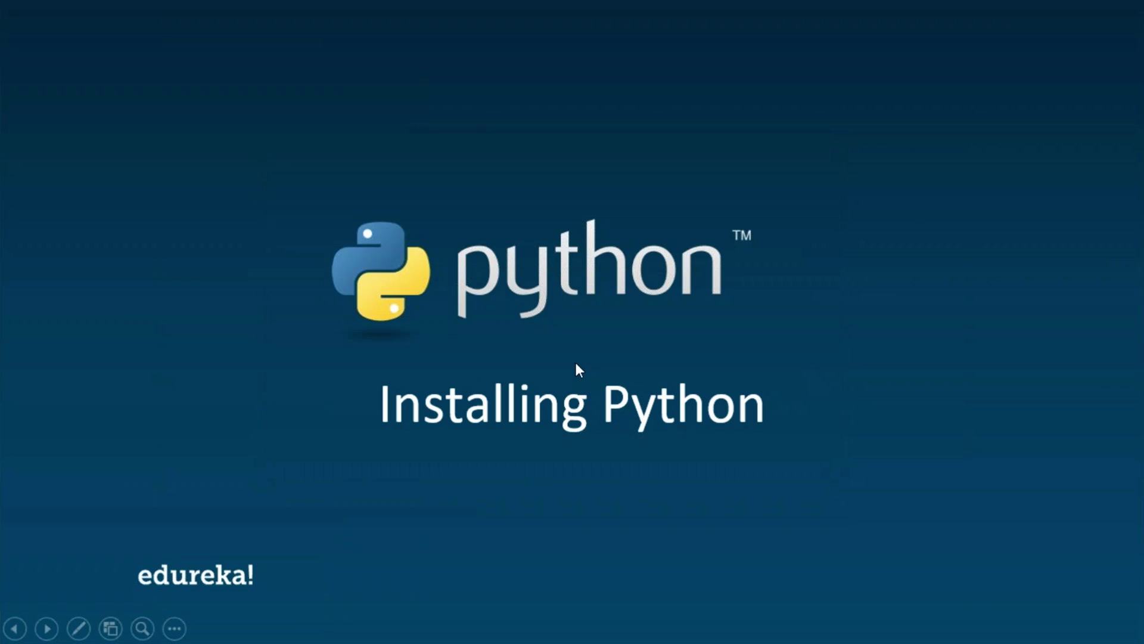
Launch IDLE from Start search and run print("Hello Edureka!") in the shell.
key("super")
type("idle")
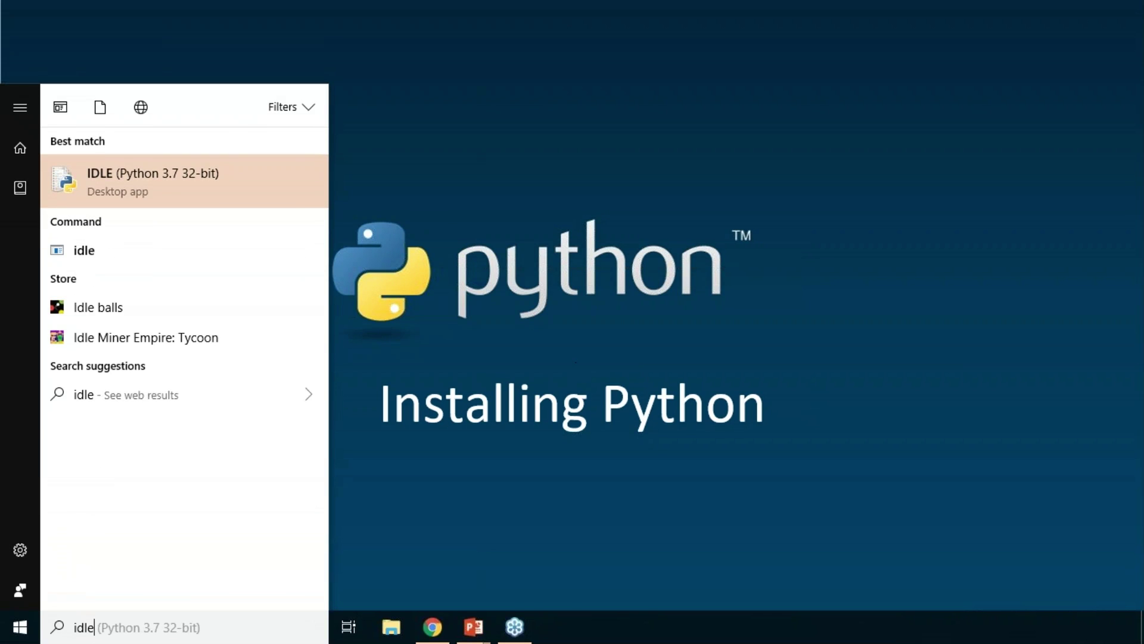
key("Return")
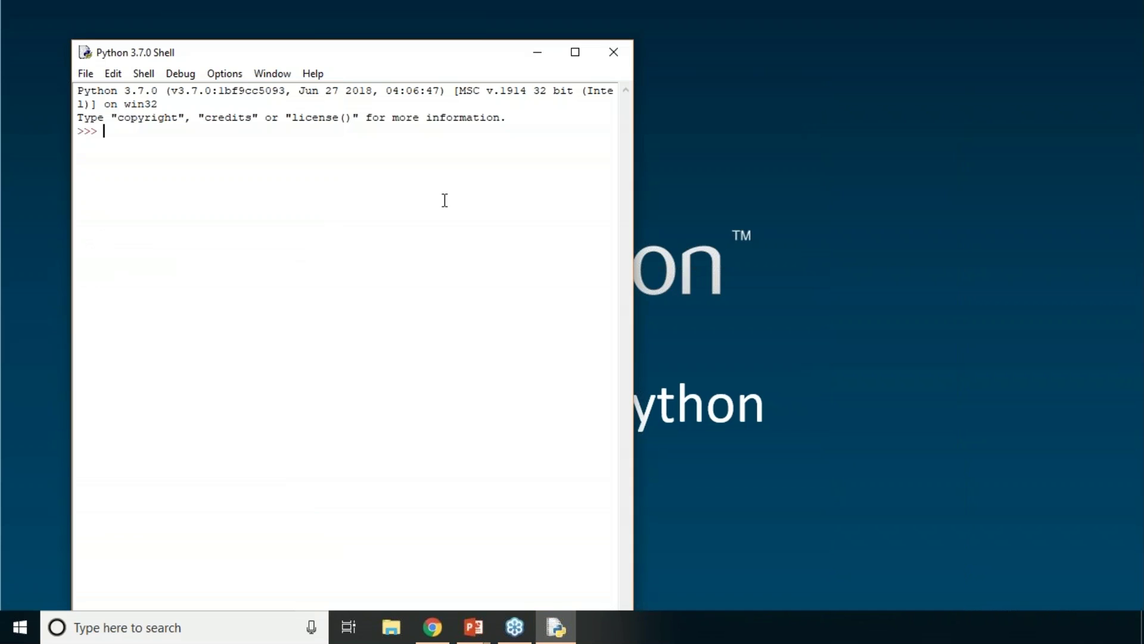
type("print(")
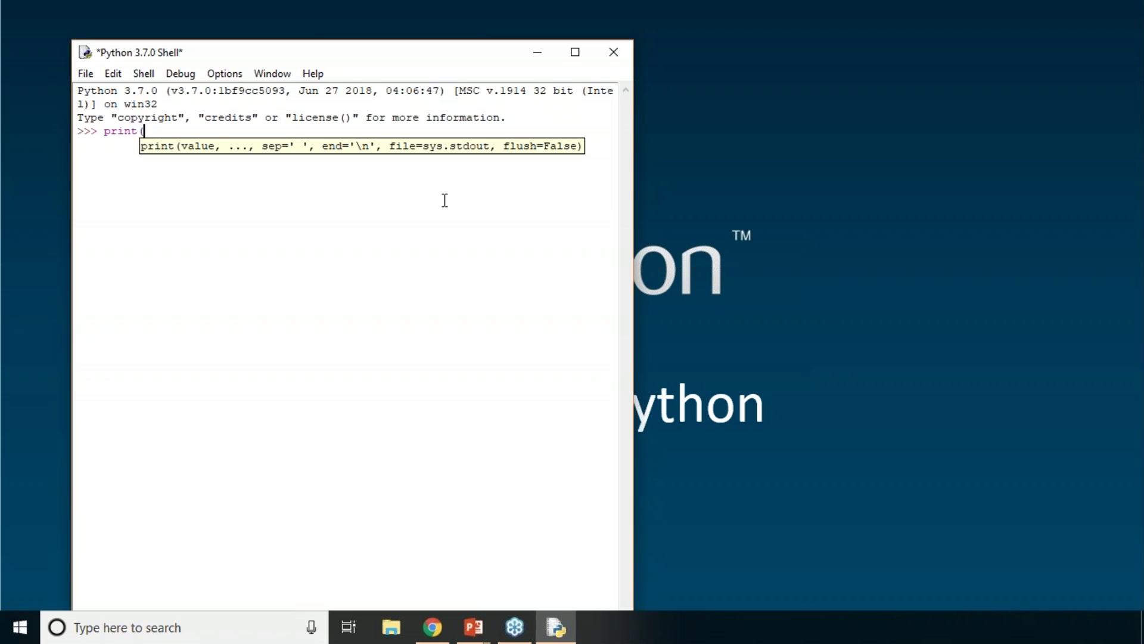
type("\"Hello Edureka!\")")
key("Return")
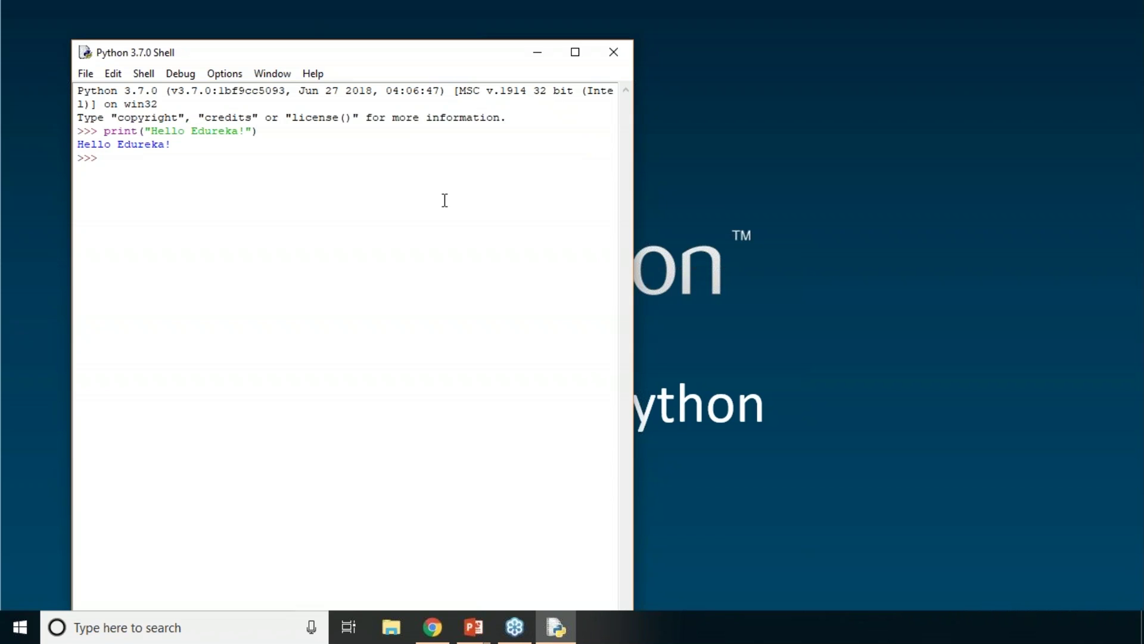
Set x=10 in the IDLE shell and print x*2 to get 20.
type("x=10")
key("Return")
type("prin")
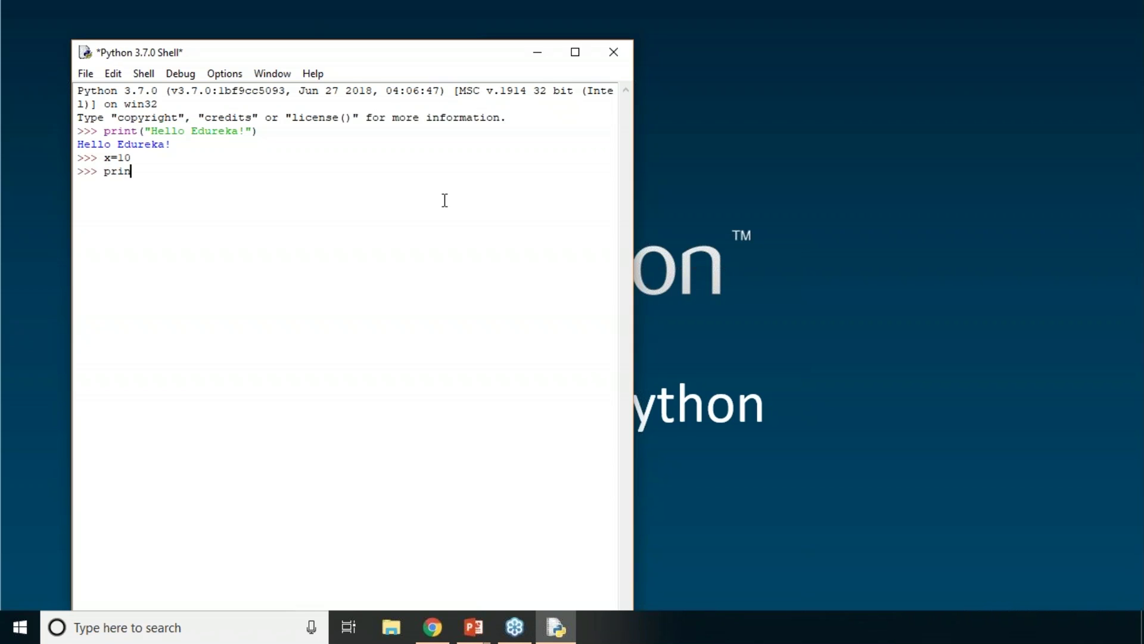
type("t(x*2")
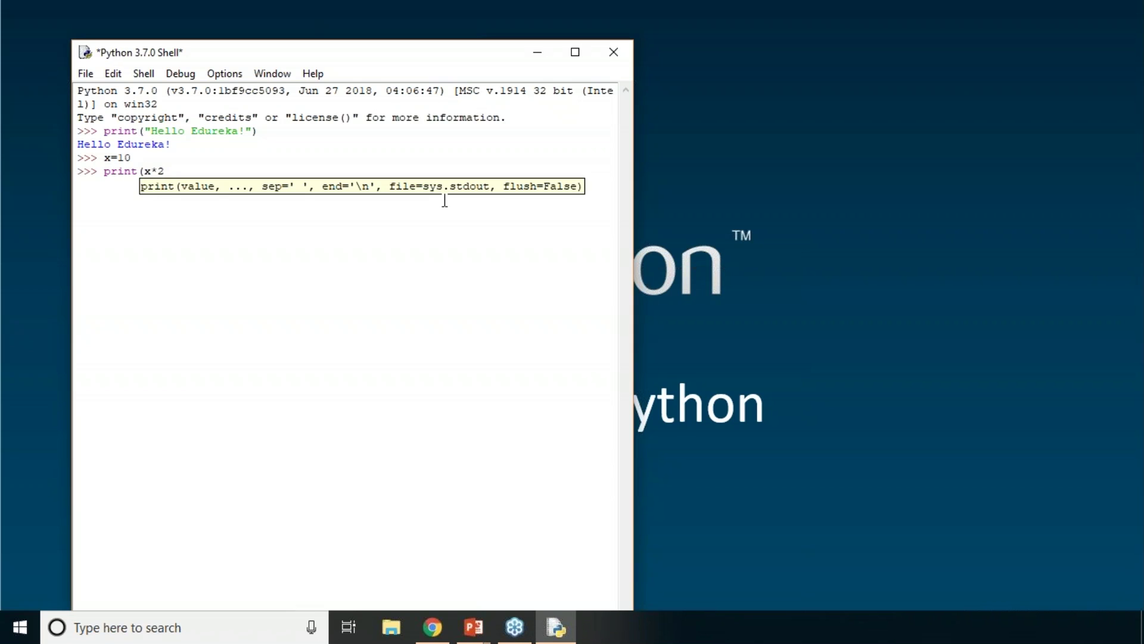
type(")")
key("Return")
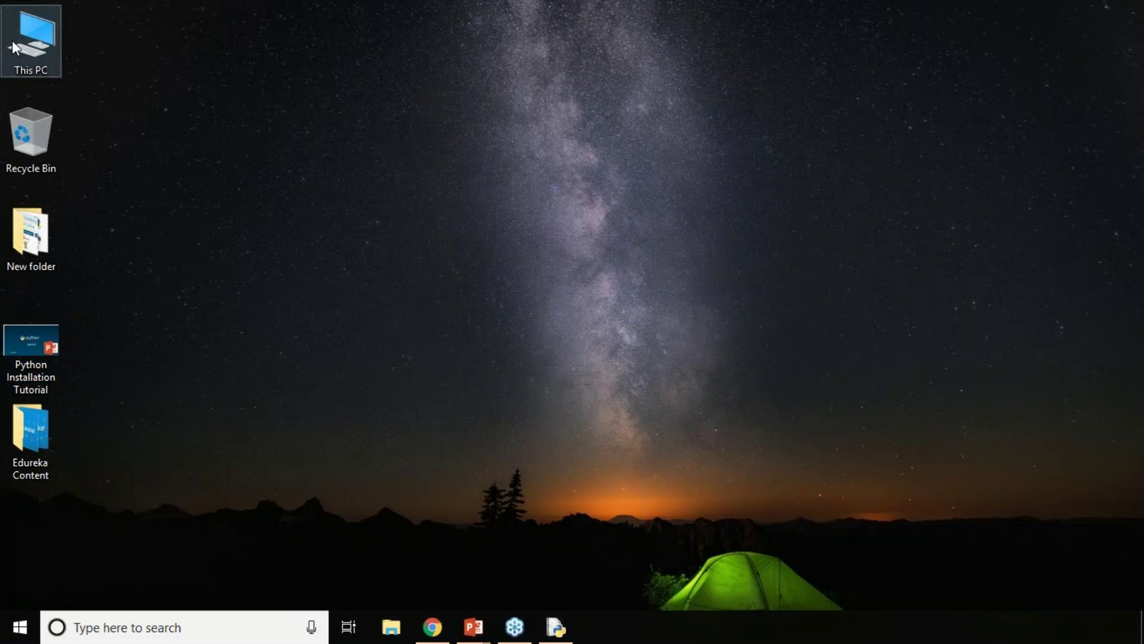
Open the Environment Variables dialog via This PC Properties and Advanced system settings.
right_click(2, 43)
right_click(31, 38)
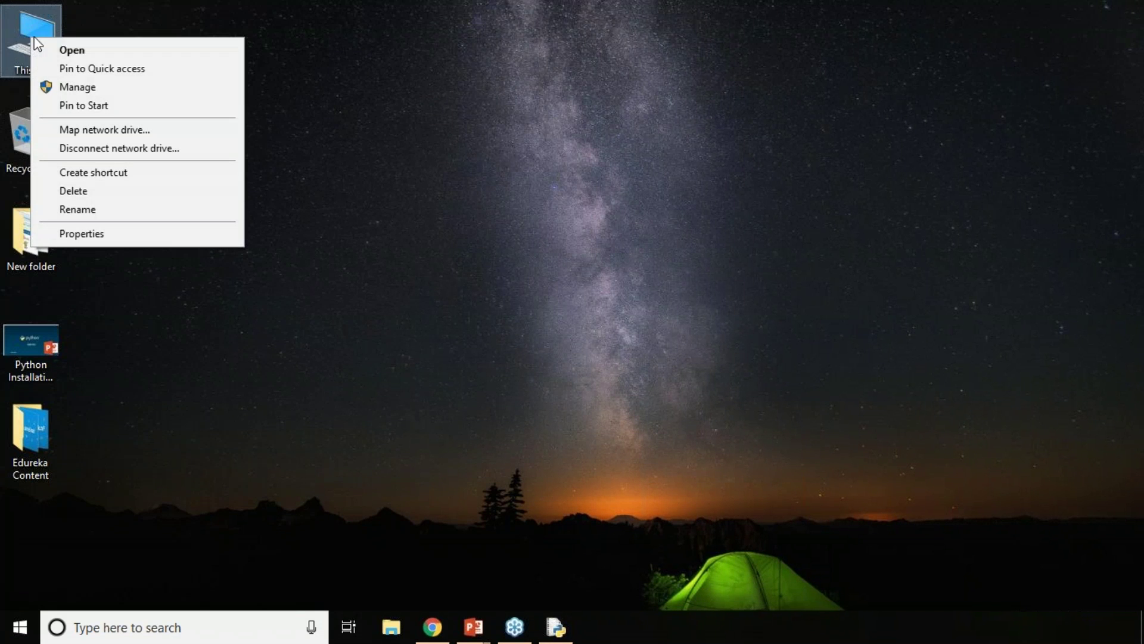
left_click(95, 233)
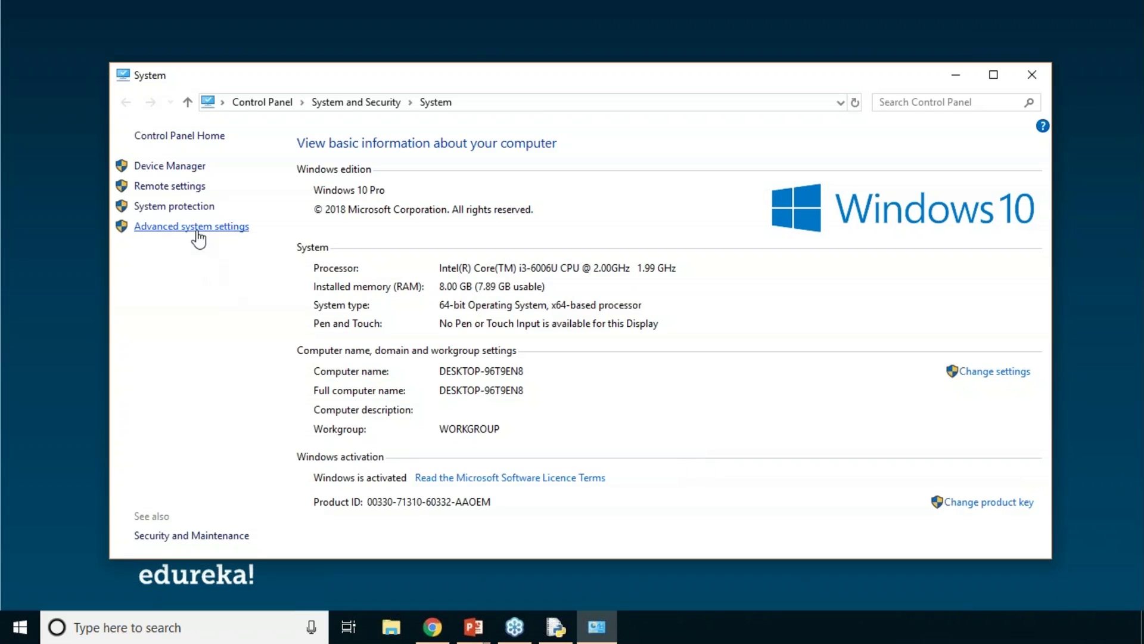
left_click(197, 227)
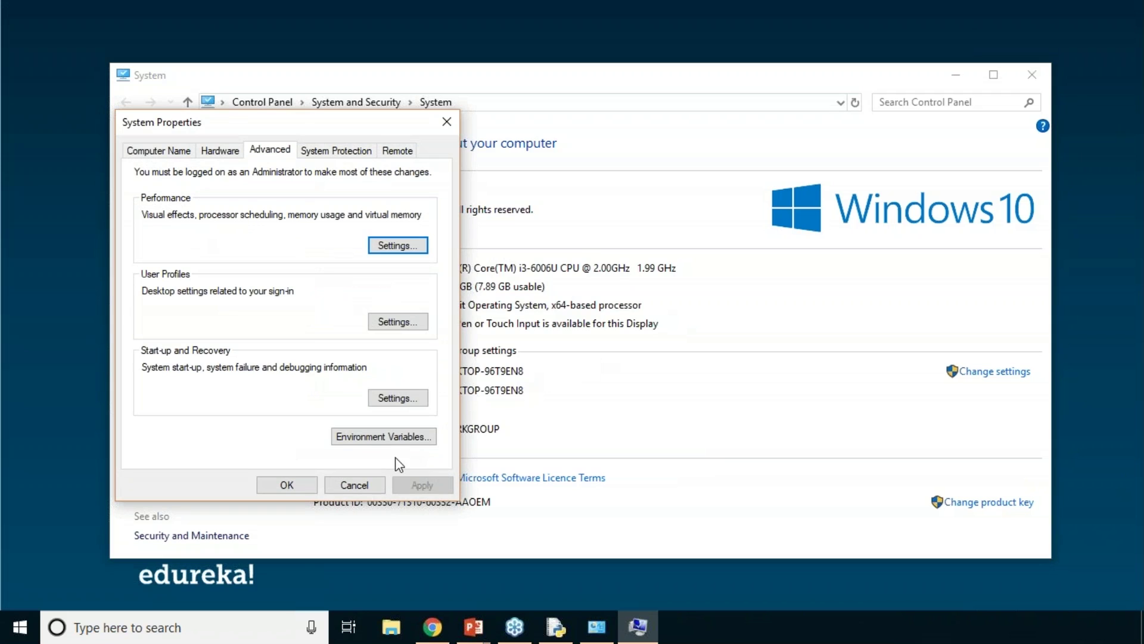
left_click(381, 436)
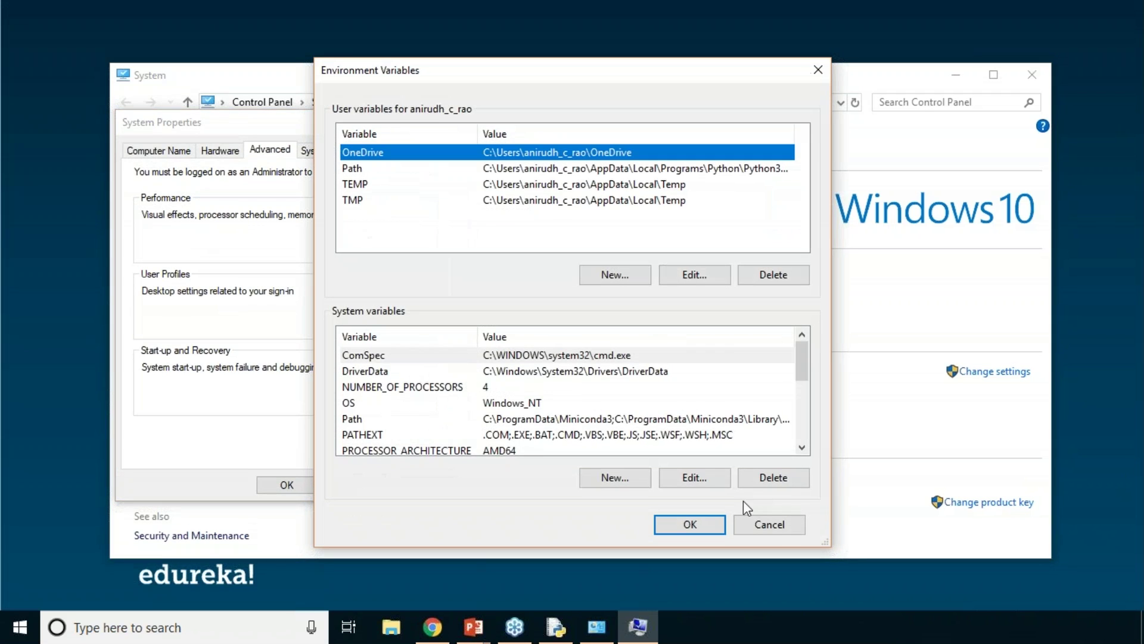
Check the user and system Path variables, then close Environment Variables.
left_click(690, 171)
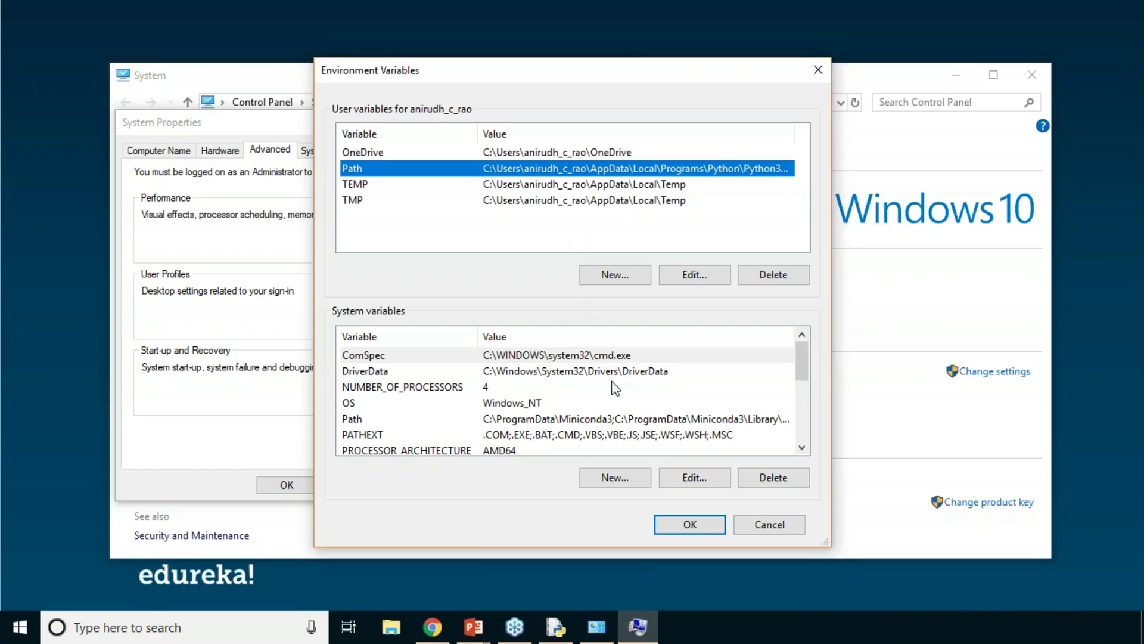
left_click(614, 420)
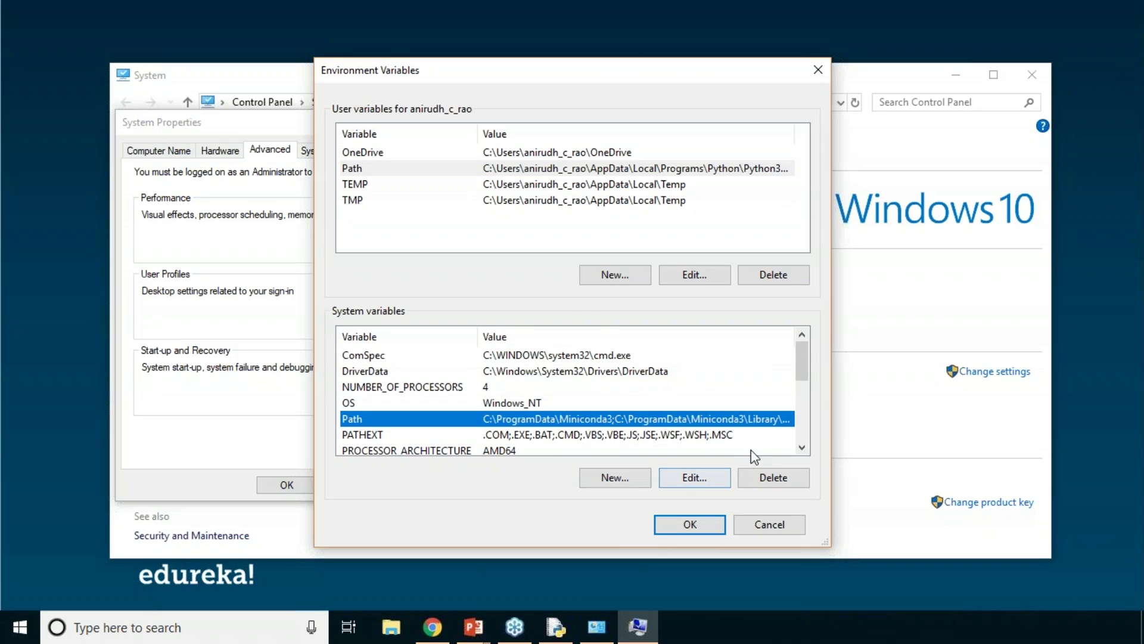
left_click(746, 525)
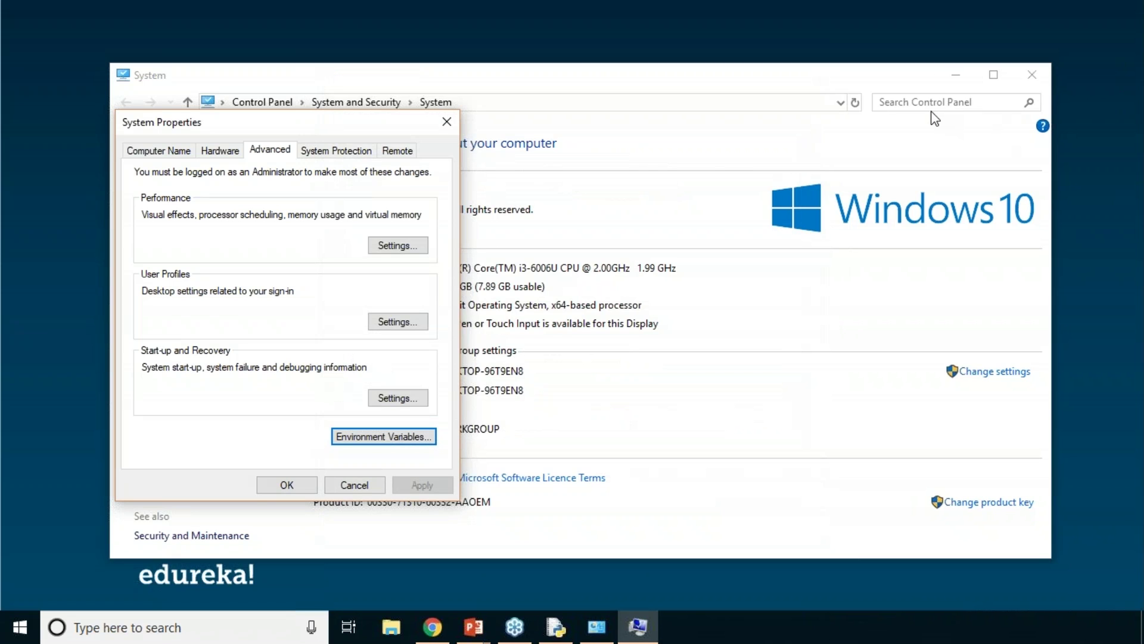
Open Command Prompt from Start search and start the python interpreter.
key("super")
type("cm")
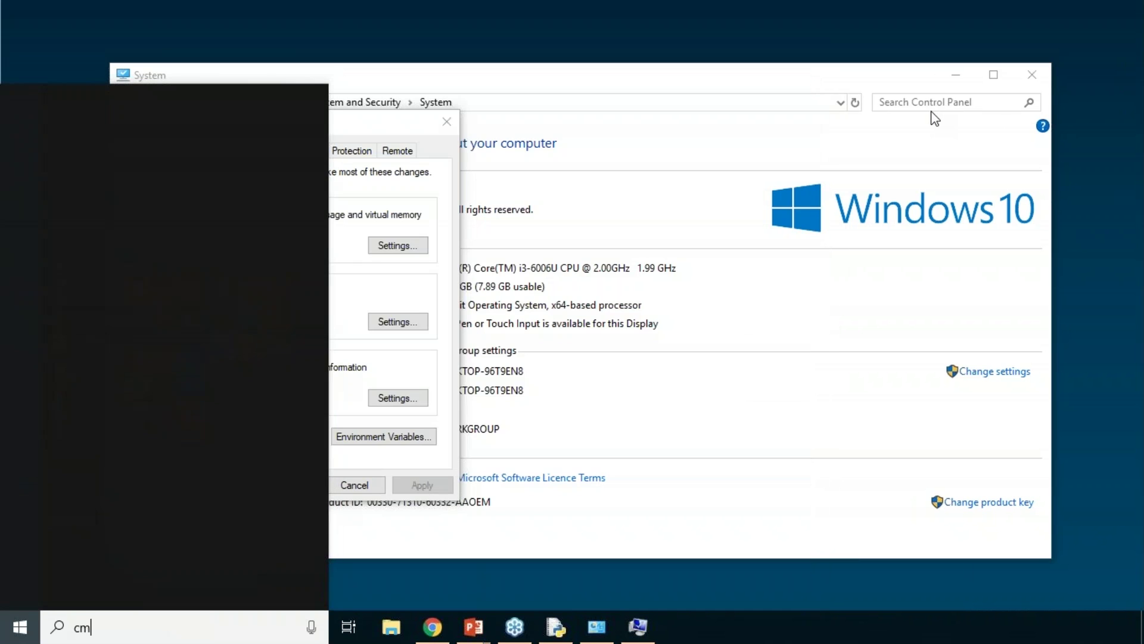
type("d")
key("Return")
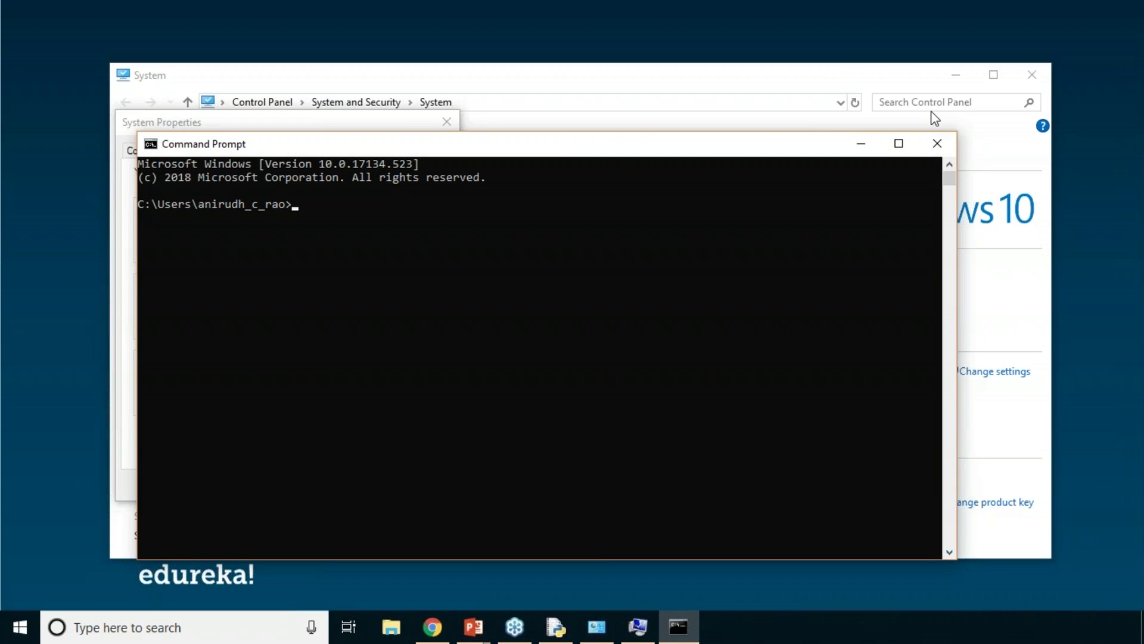
type("python")
key("Return")
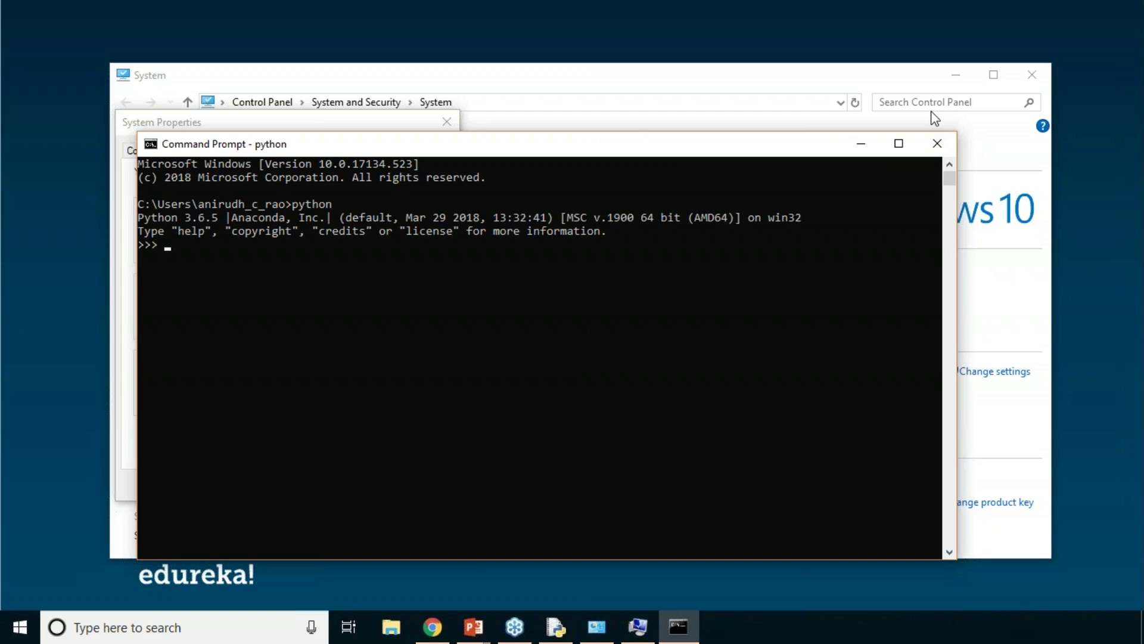
Run print("Hello World!") in the interpreter, then close the Command Prompt window.
type("print(\"Hello World!\")")
key("Return")
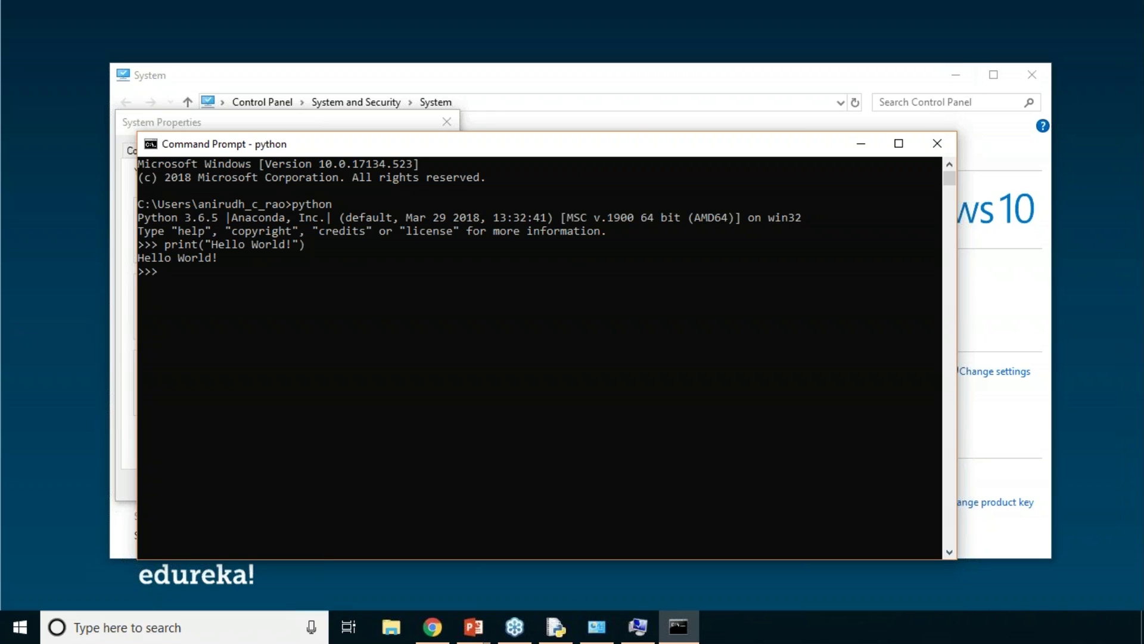
left_click(940, 146)
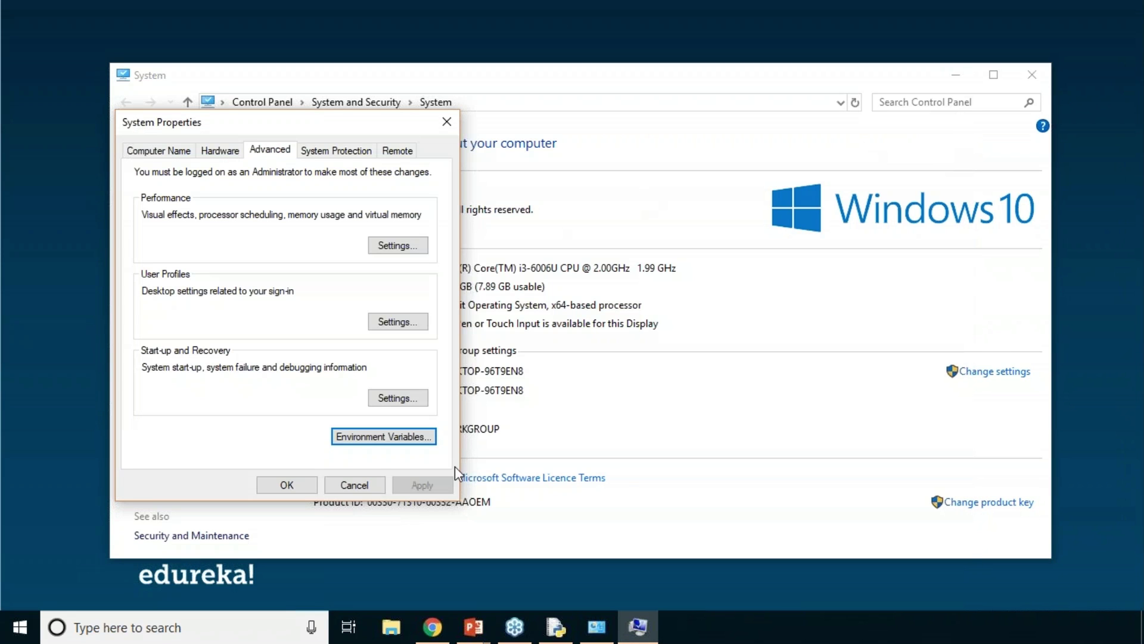